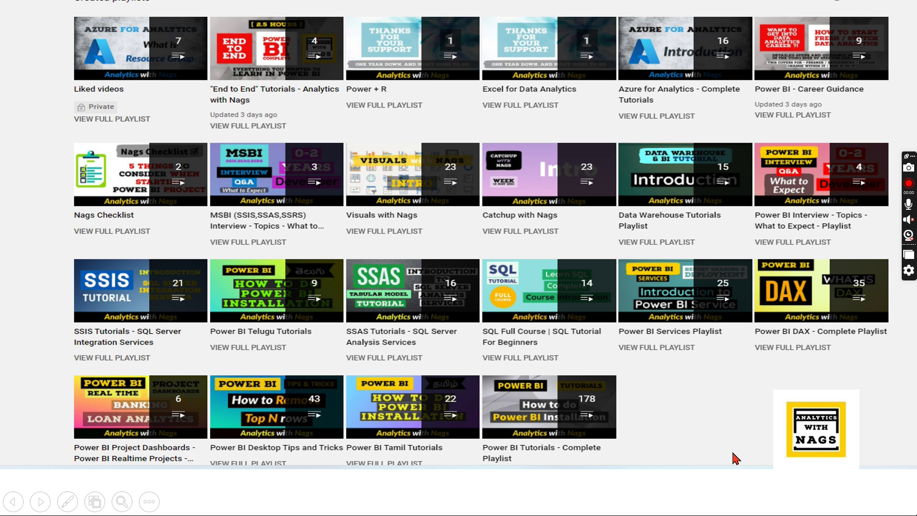
# - Exit the slideshow so PowerPoint returns to editing slide 3 of 3
pyautogui.press('Escape')
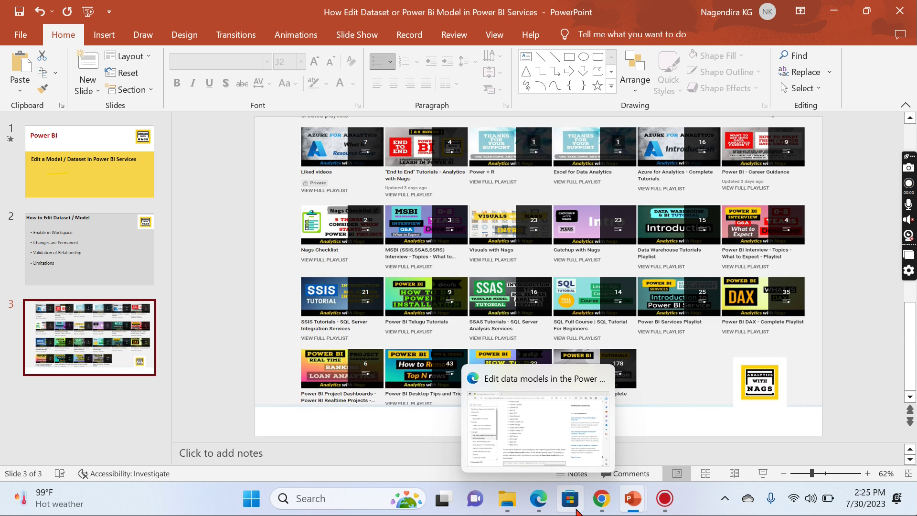
# - In Chrome, check the Sales Analytics dataset's options, then open the AwnDemo workspace's more-options menu
pyautogui.click(603, 507)
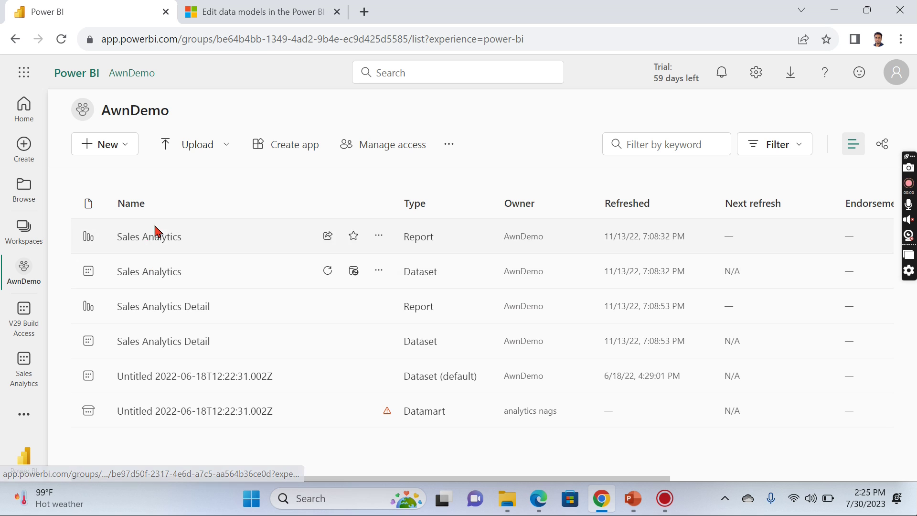
pyautogui.click(380, 273)
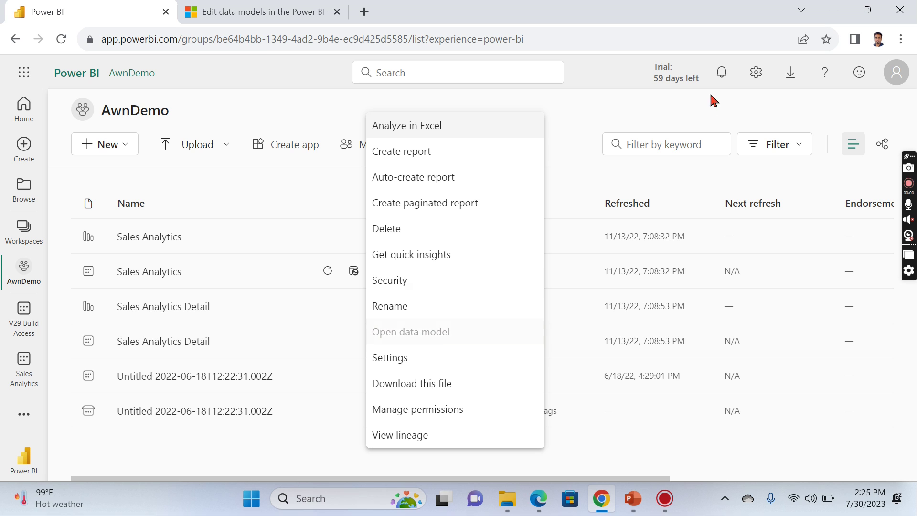
pyautogui.click(575, 156)
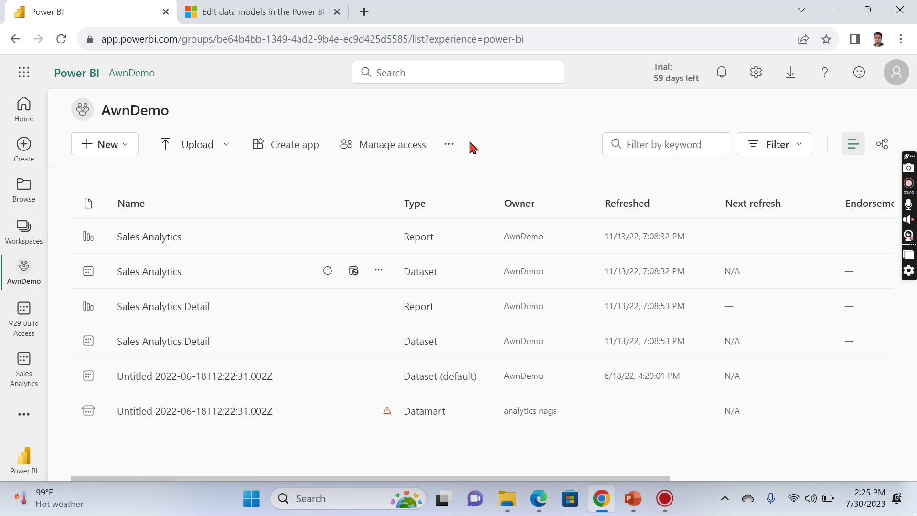
pyautogui.click(452, 145)
# - Enable 'Users can edit data models in the Power BI service (preview)' under Power BI > General, then close settings
pyautogui.click(503, 172)
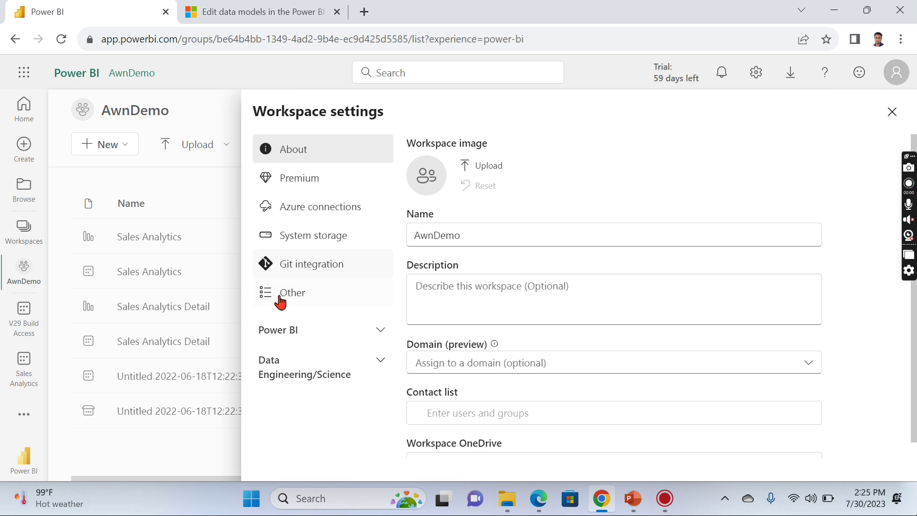
pyautogui.click(293, 330)
pyautogui.click(289, 356)
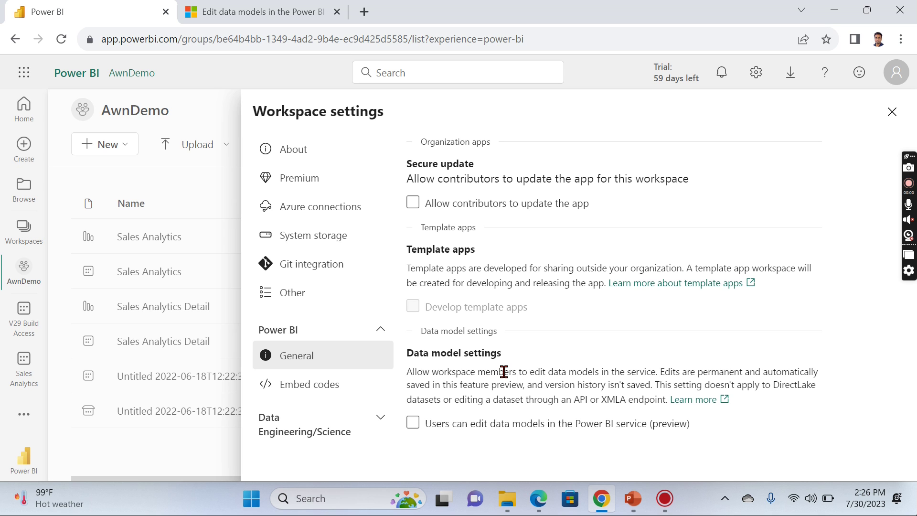
pyautogui.click(414, 423)
pyautogui.click(892, 112)
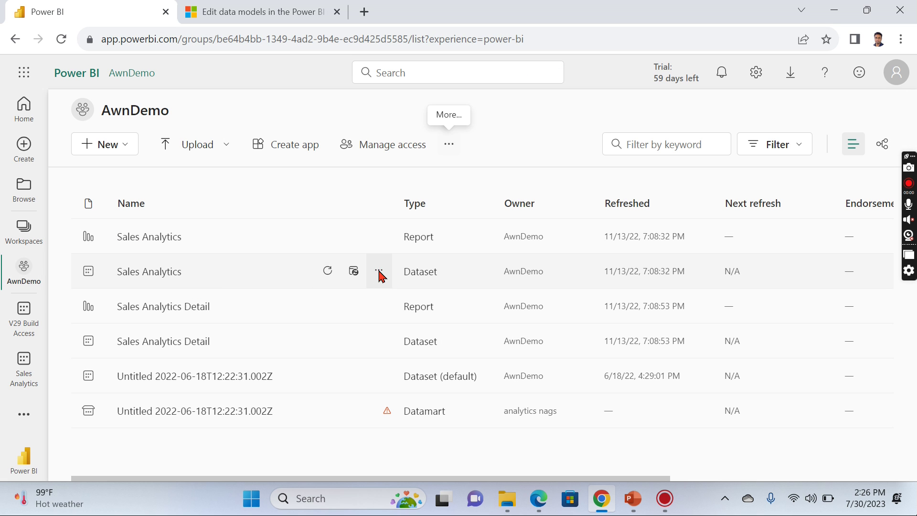
# - Open the Sales Analytics data model, zoom the diagram out and in, and dismiss the permanent-changes banner
pyautogui.click(379, 271)
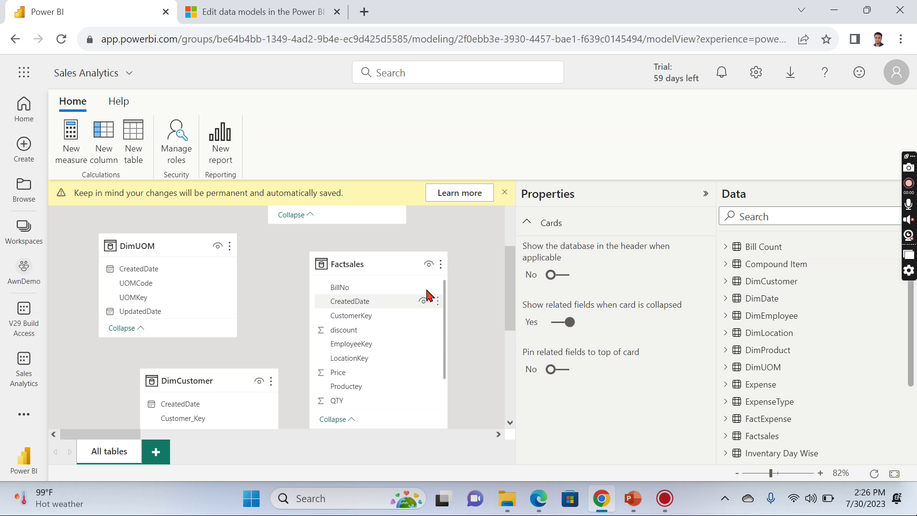
pyautogui.scroll(-5, 478, 272)
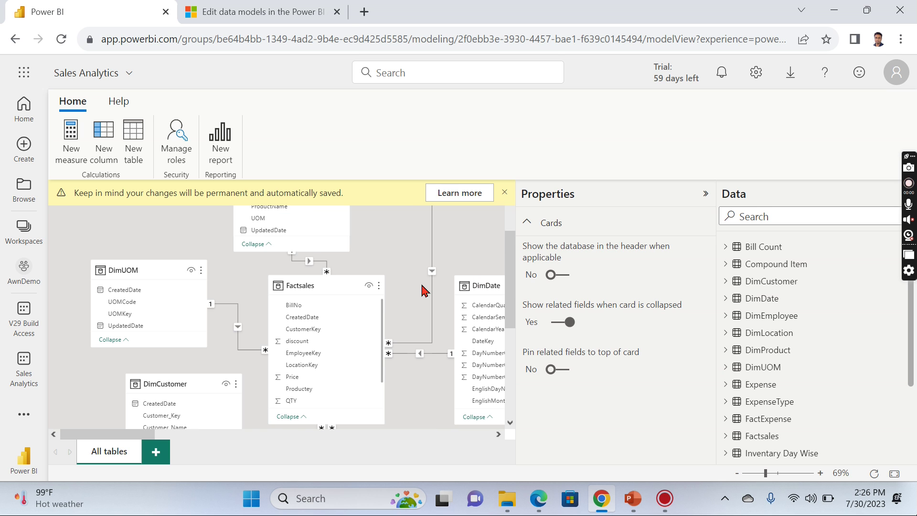
pyautogui.scroll(-1, 411, 300)
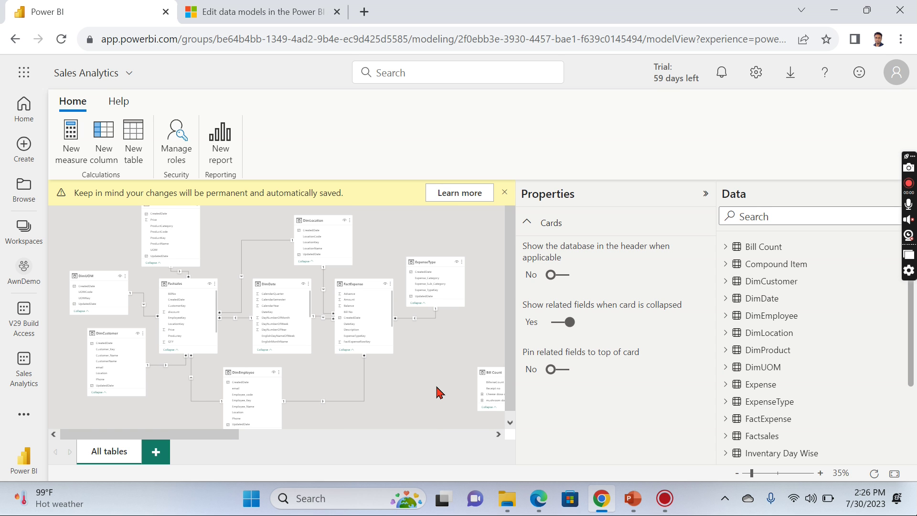
pyautogui.scroll(2, 443, 361)
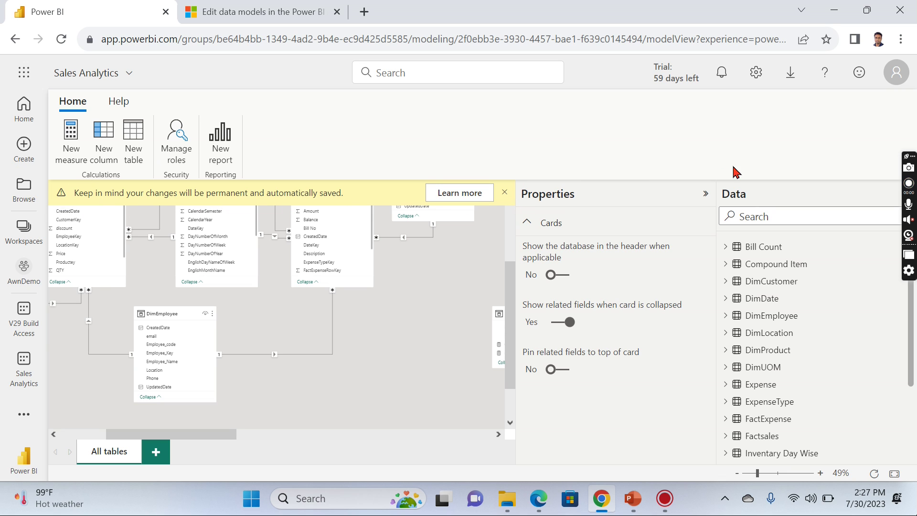
pyautogui.click(504, 193)
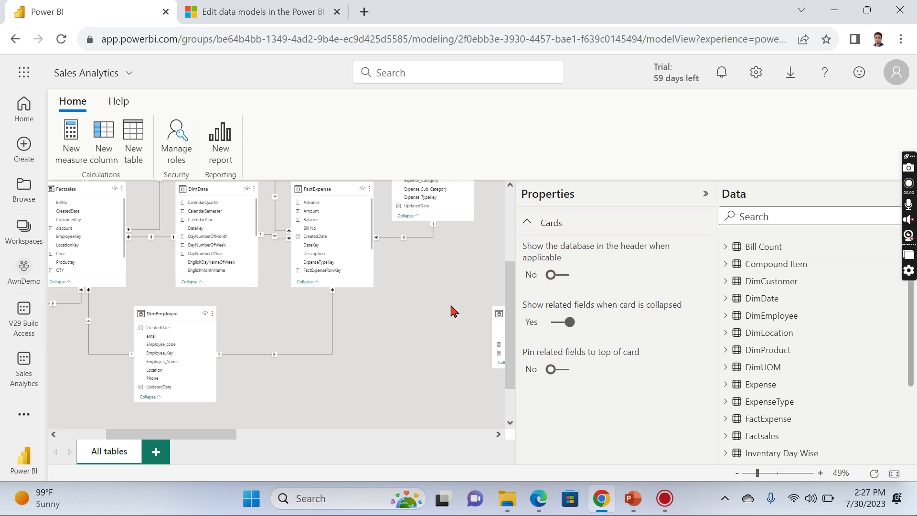
# - Check the Bill Count table's menu, then deselect it to show the model-wide Cards properties
pyautogui.click(768, 247)
pyautogui.rightClick(769, 247)
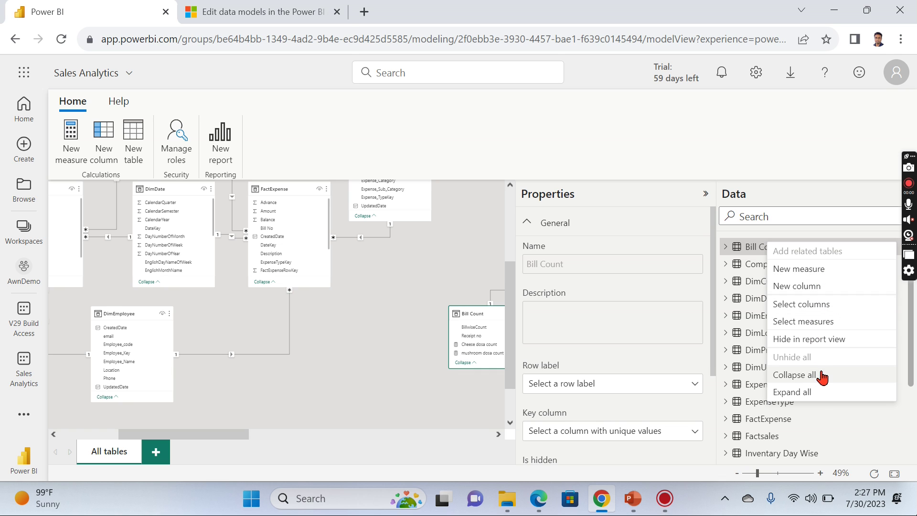
pyautogui.press('Escape')
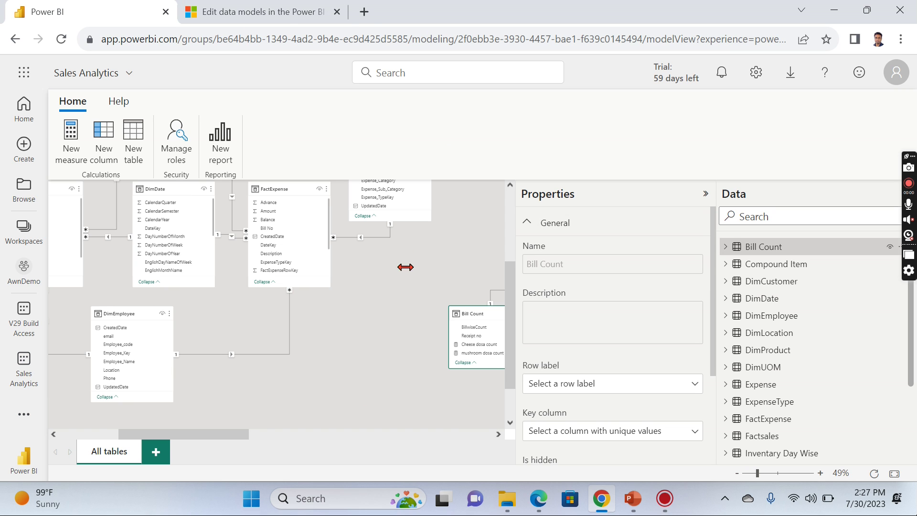
pyautogui.scroll(3, 396, 308)
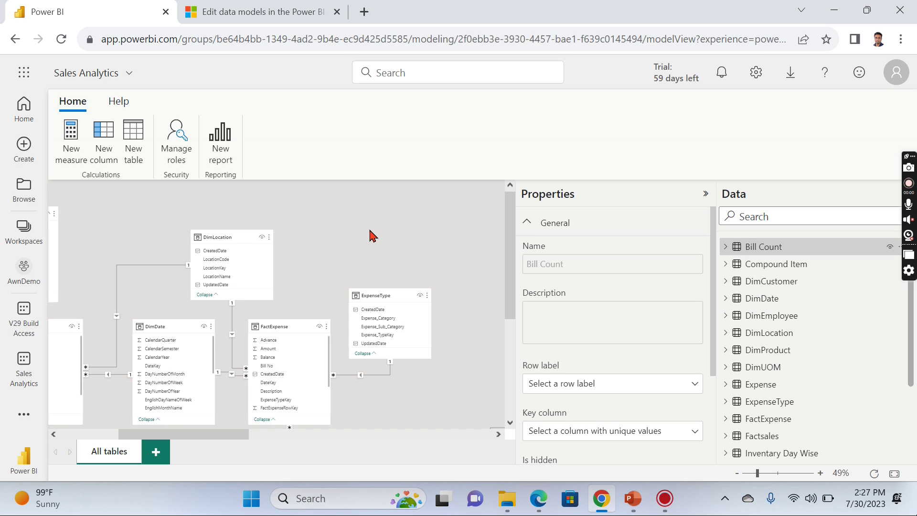
pyautogui.scroll(-2, 345, 238)
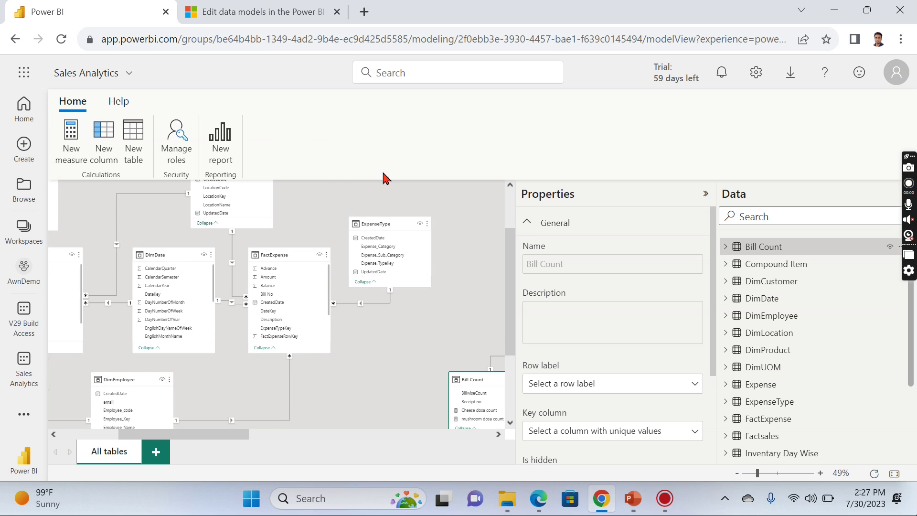
pyautogui.click(454, 257)
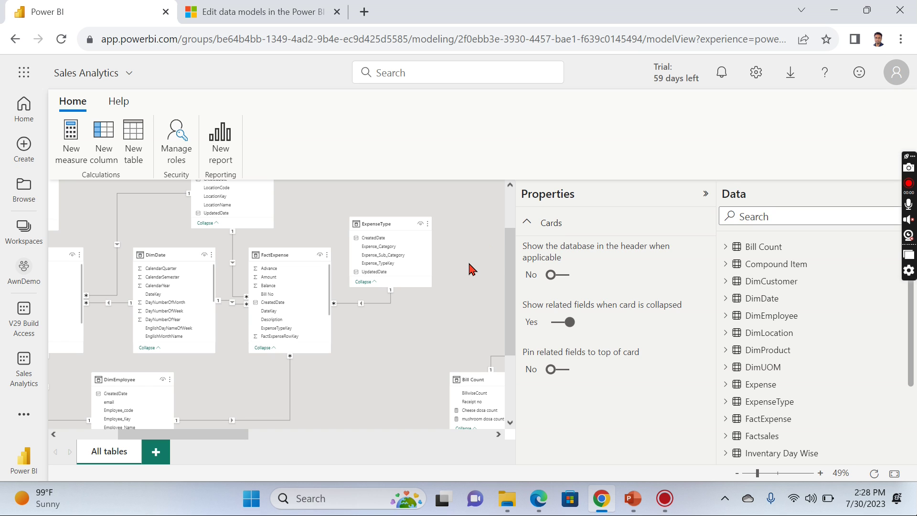
# - On the 'Edit data models' Learn article, scroll to Considerations and limitations and the Unsupported datasets list
pyautogui.click(306, 12)
pyautogui.scroll(6, 542, 382)
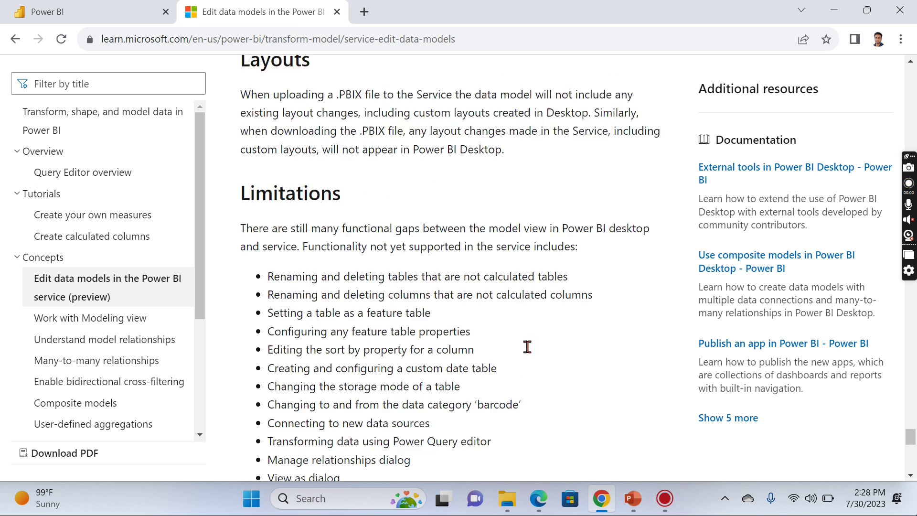
pyautogui.scroll(-1, 334, 365)
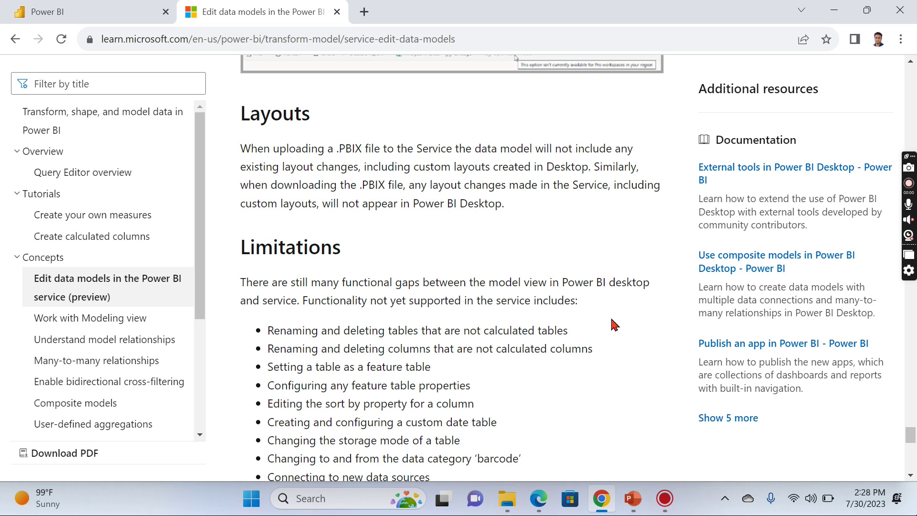
pyautogui.scroll(15, 602, 332)
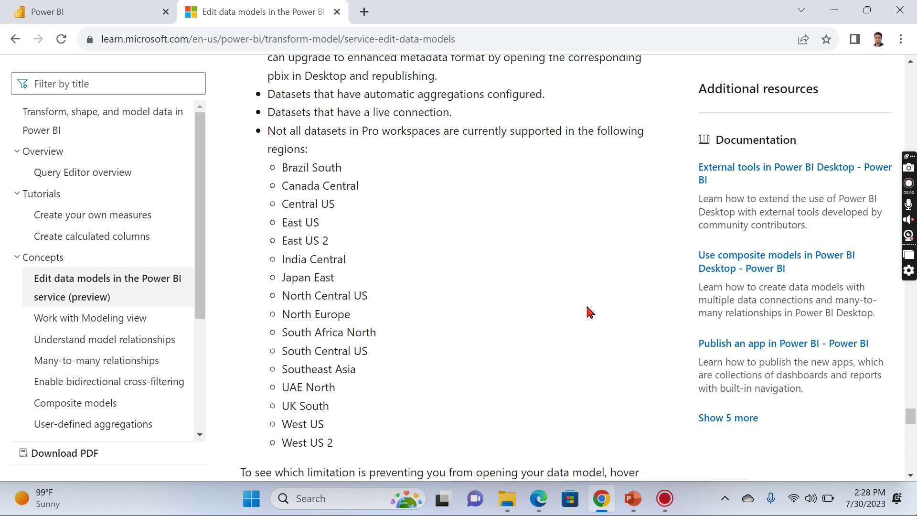
pyautogui.scroll(3, 458, 263)
pyautogui.scroll(-3, 330, 286)
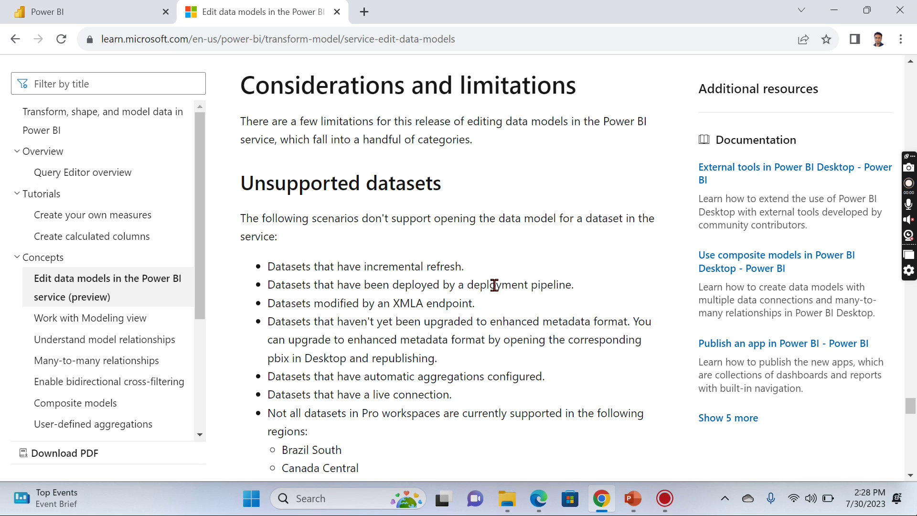
# - Scroll through the Pro workspace region list and the Open data model tip to the Layouts section
pyautogui.scroll(-6, 478, 253)
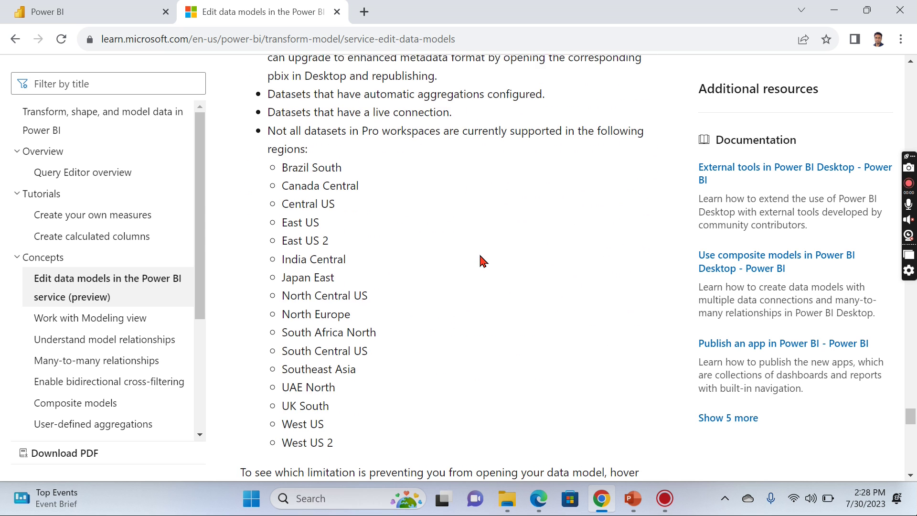
pyautogui.scroll(3, 483, 261)
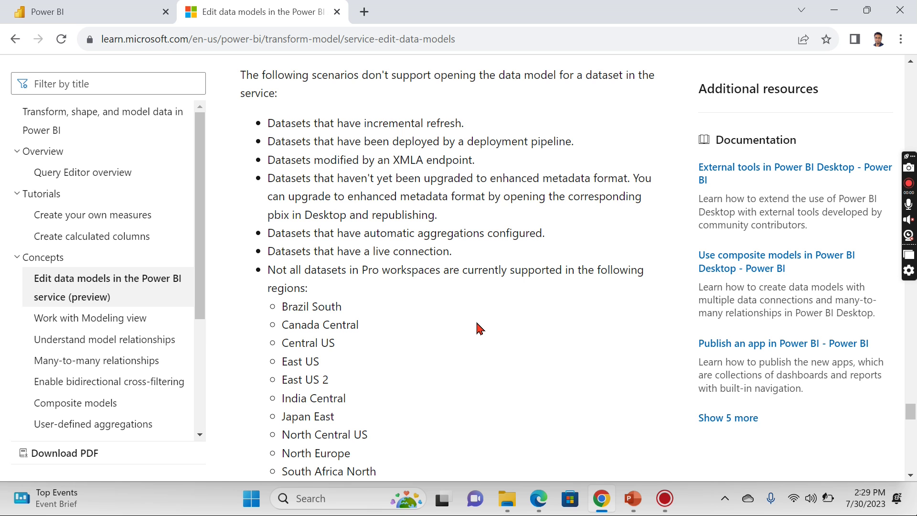
pyautogui.scroll(-1, 480, 329)
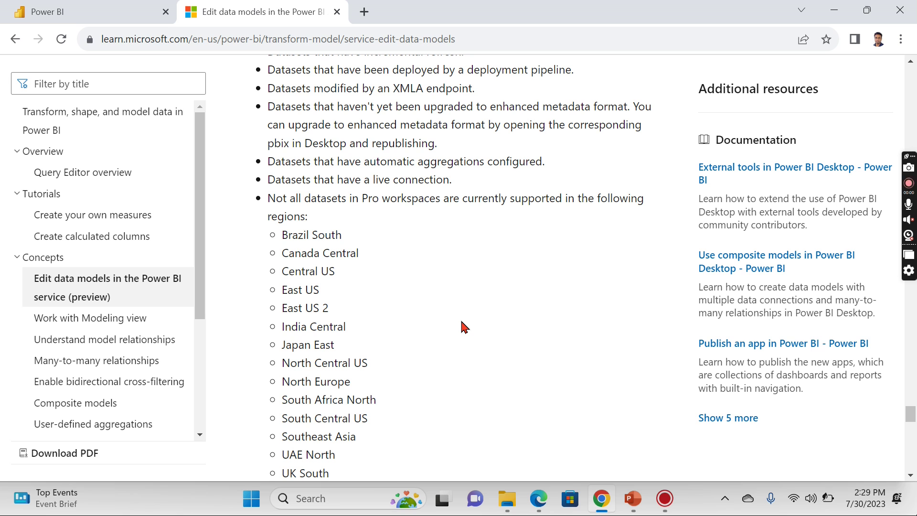
pyautogui.scroll(-1, 463, 327)
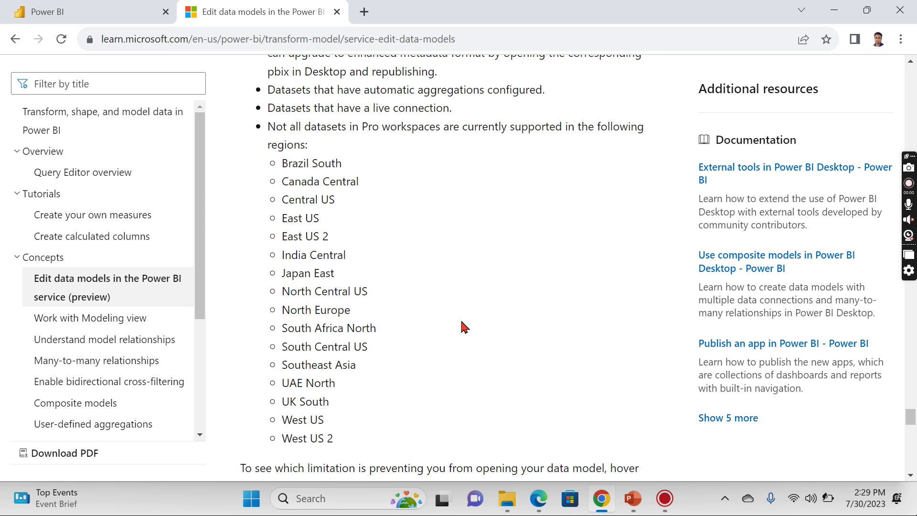
pyautogui.scroll(-1, 464, 327)
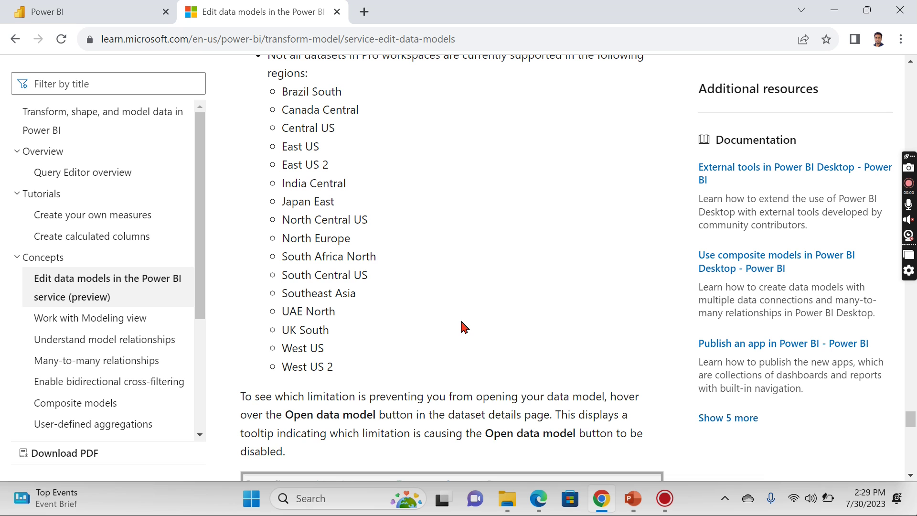
pyautogui.scroll(-5, 462, 326)
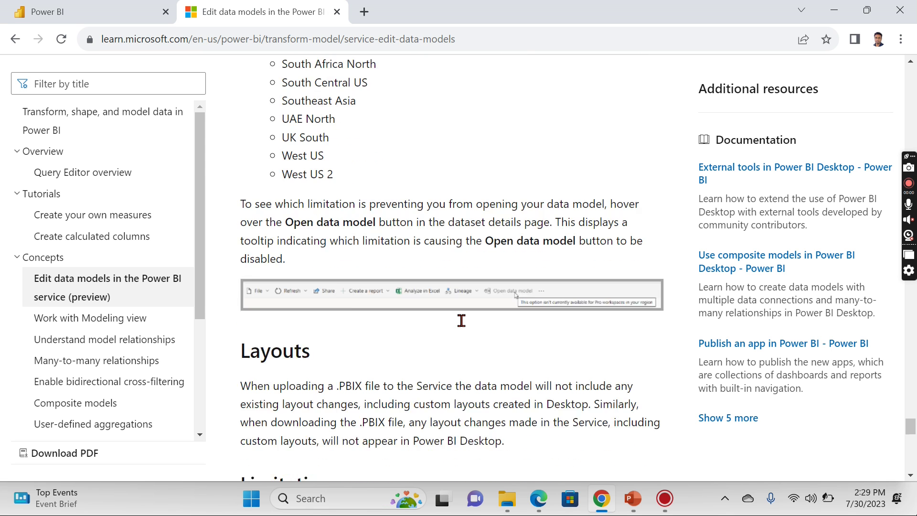
# - Scroll past the Limitations bullets to the Accessibility note and Next steps
pyautogui.scroll(-4, 454, 319)
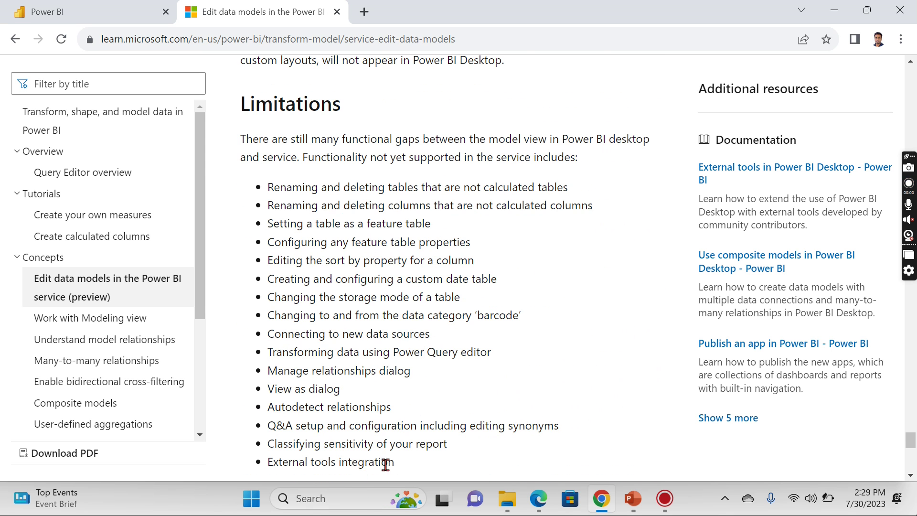
pyautogui.scroll(-3, 512, 201)
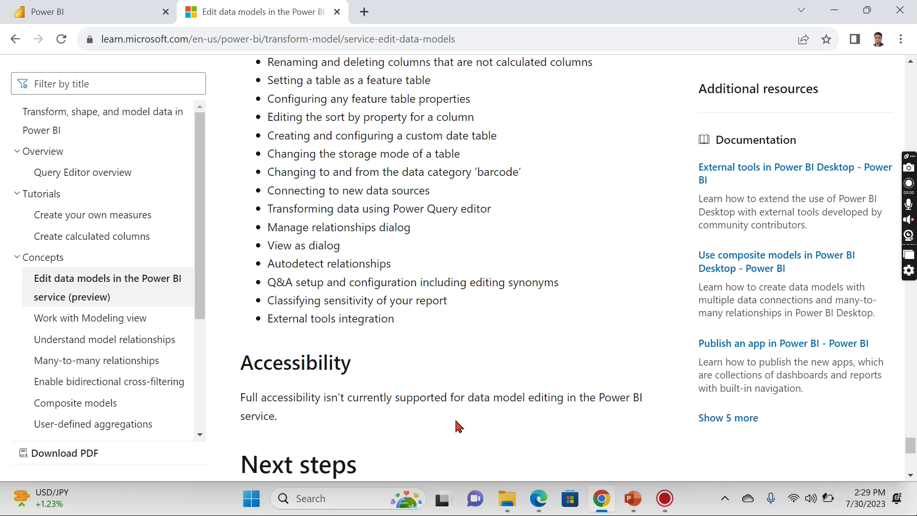
pyautogui.scroll(-1, 623, 342)
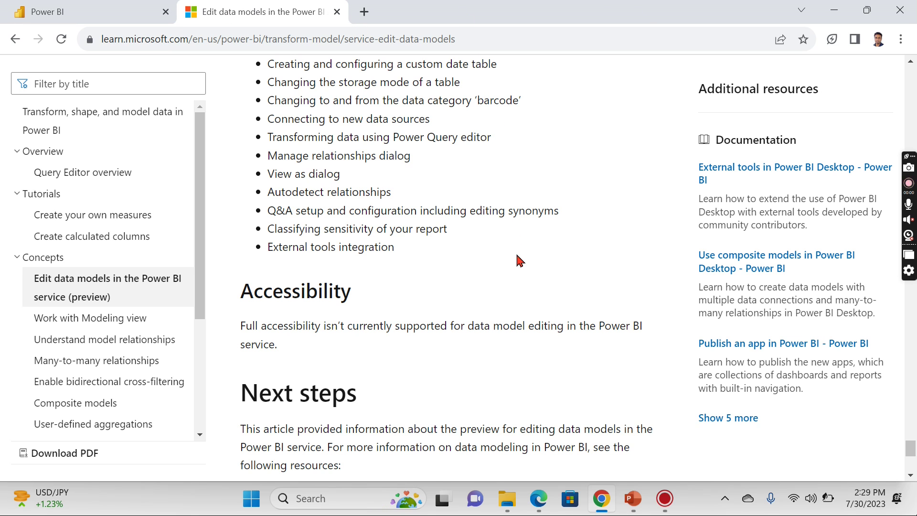
pyautogui.moveTo(633, 509)
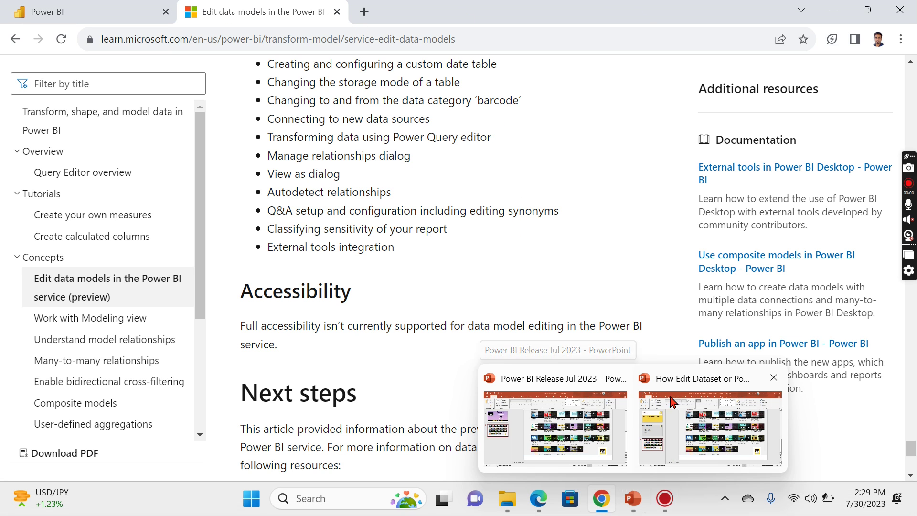